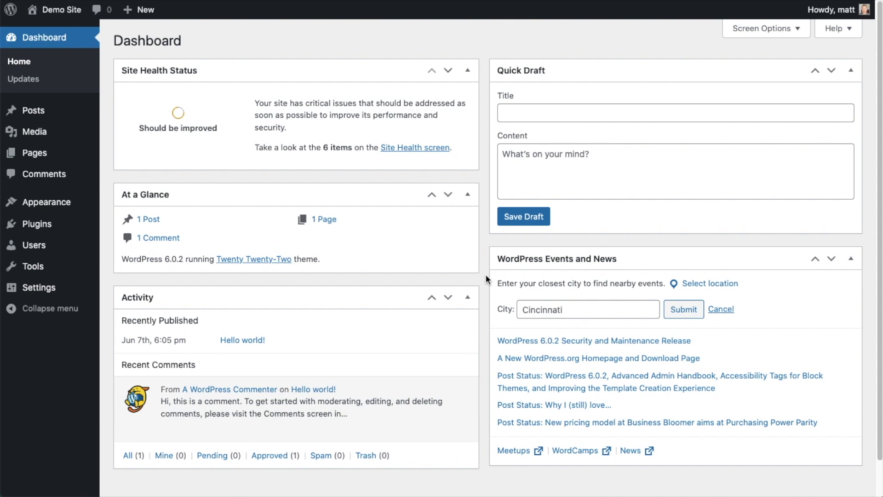
Step: Go to the Add New Plugins page from the Plugins menu
left_click(36, 225)
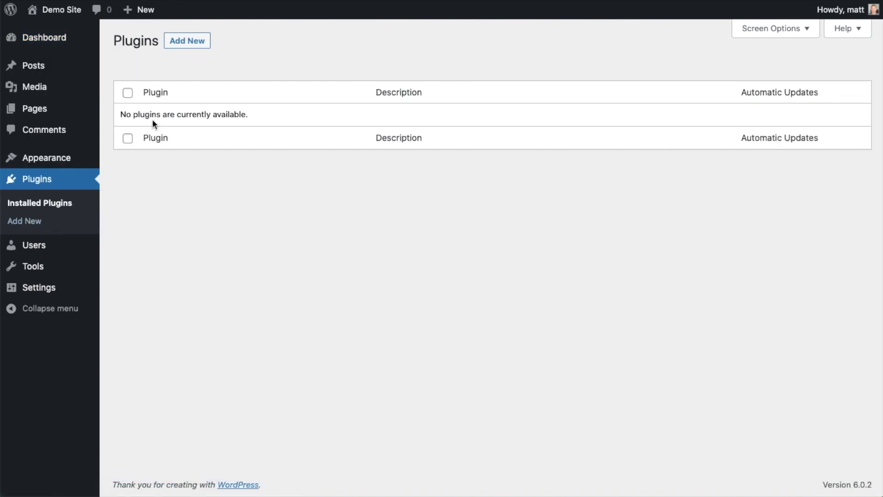
left_click(193, 44)
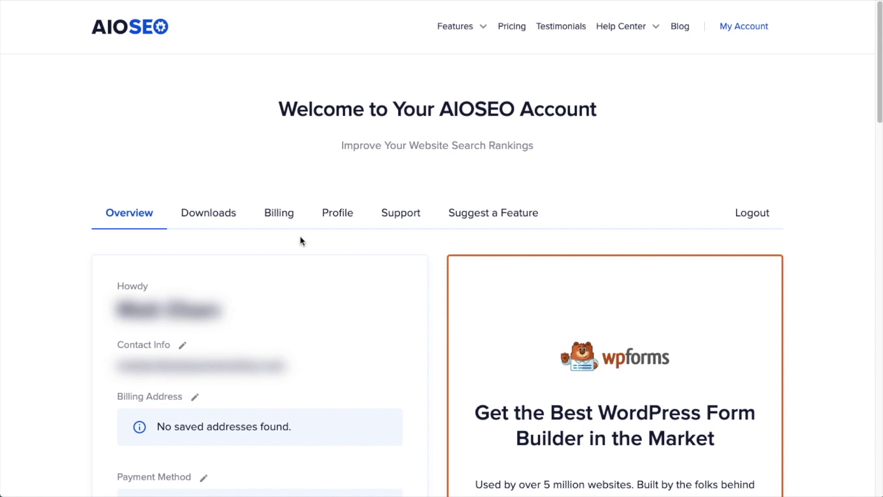
Step: Download the AIOSEO Pro plugin zip from the account's Downloads page
left_click(222, 217)
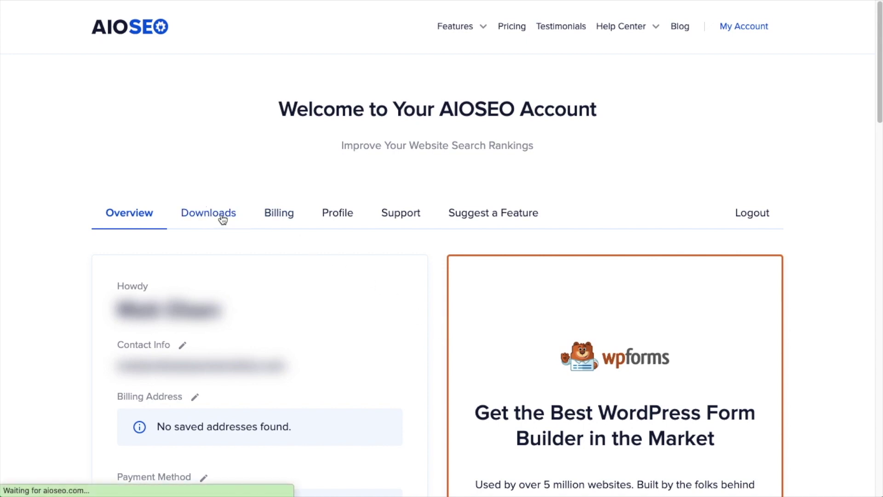
left_click(673, 295)
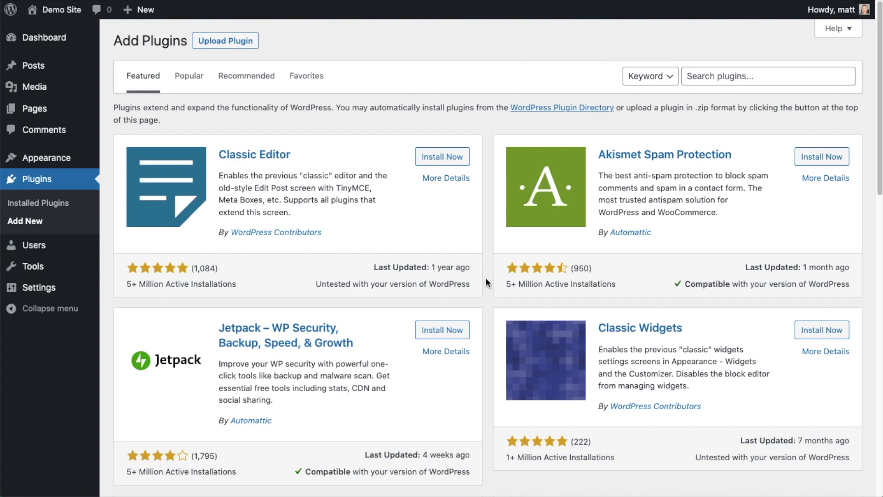
Step: Upload and install aioseo-pro-v4.2.4.2.zip, then activate the plugin
left_click(237, 39)
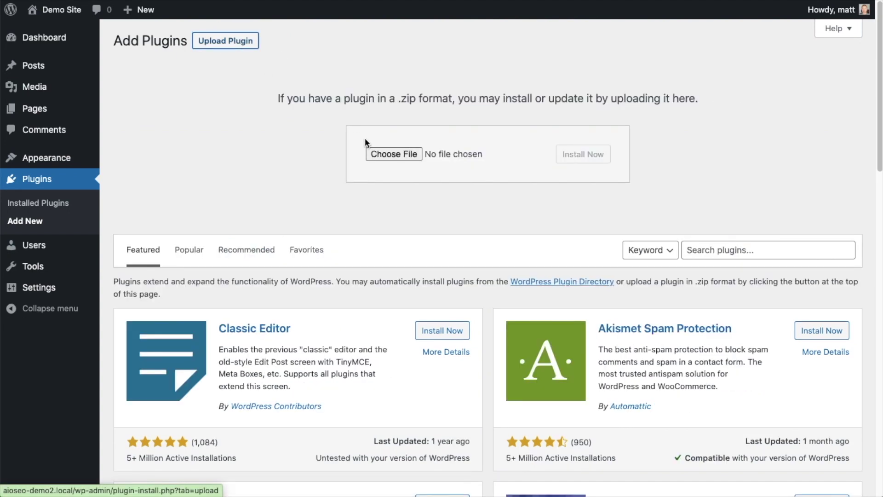
left_click(394, 156)
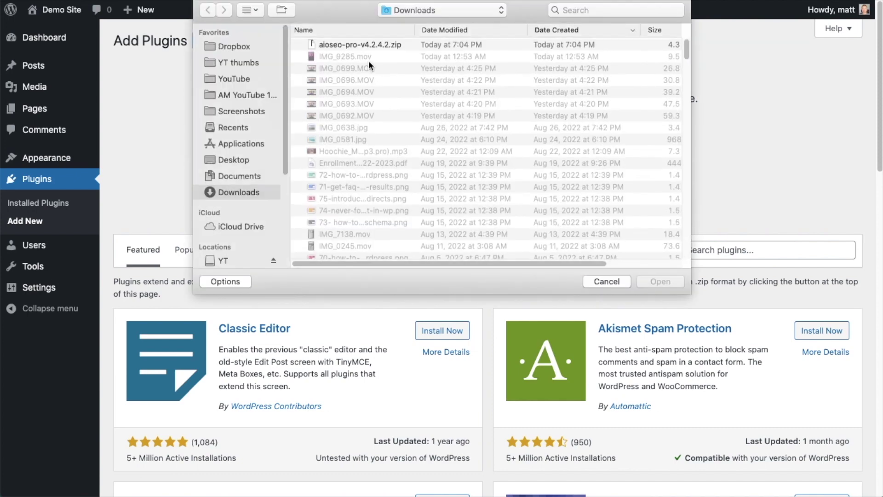
double_click(354, 44)
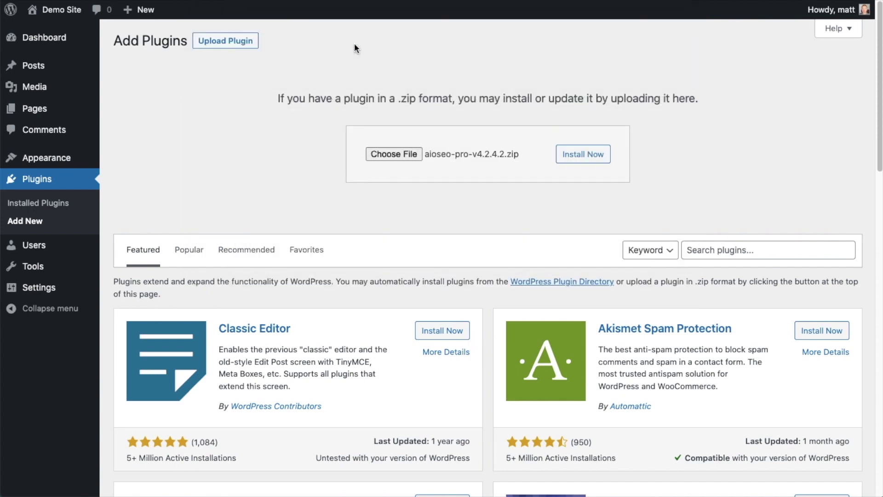
left_click(571, 160)
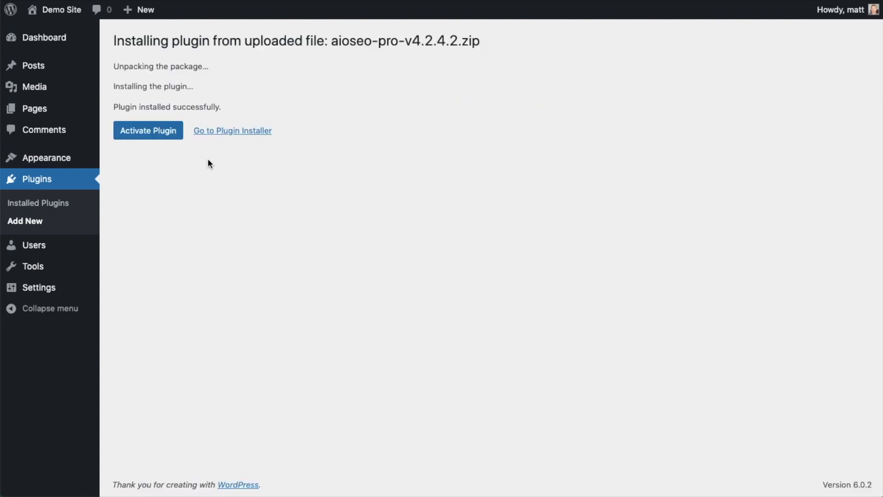
left_click(143, 131)
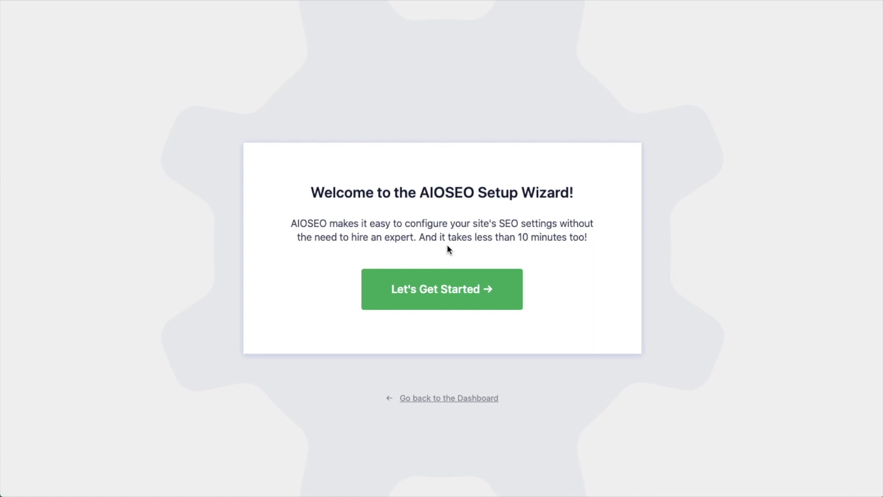
Step: Skip the setup wizard and follow the 'A valid license key is required' link to General Settings
left_click(448, 399)
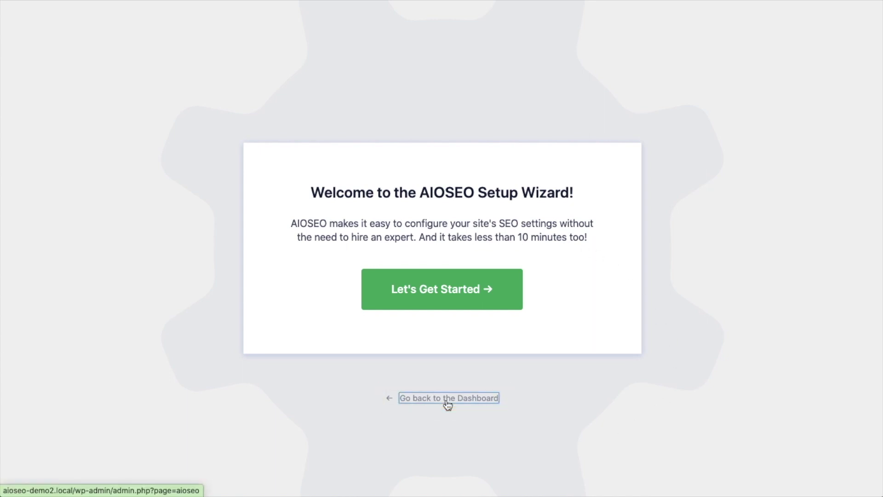
scroll(487, 235, "down", 4)
scroll(487, 235, "down", 3)
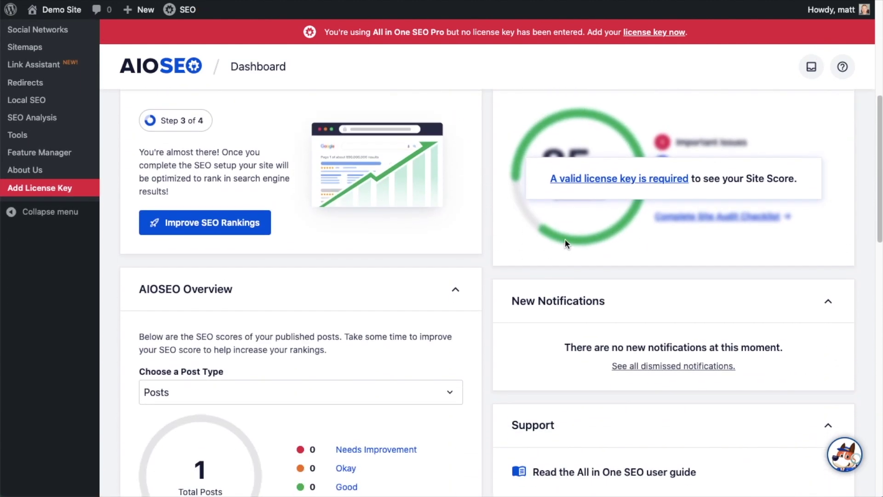
left_click(609, 183)
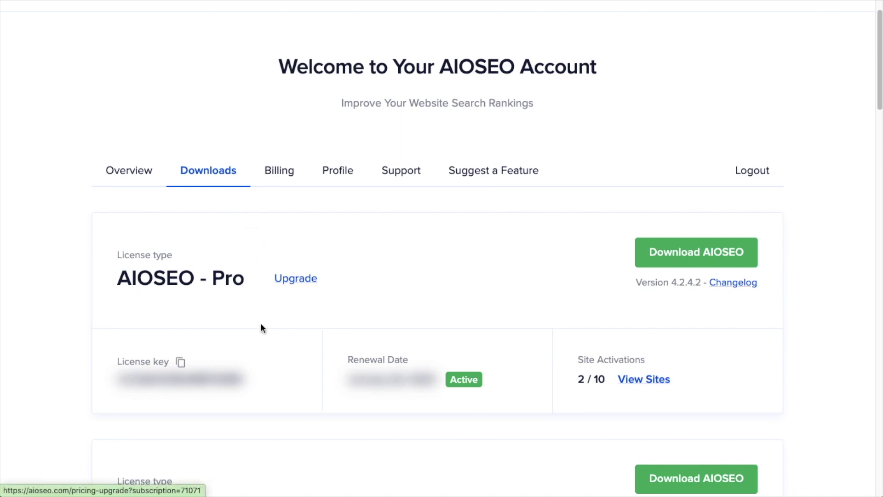
Step: Copy the AIOSEO Pro license key from the account's Downloads tab
left_click(181, 363)
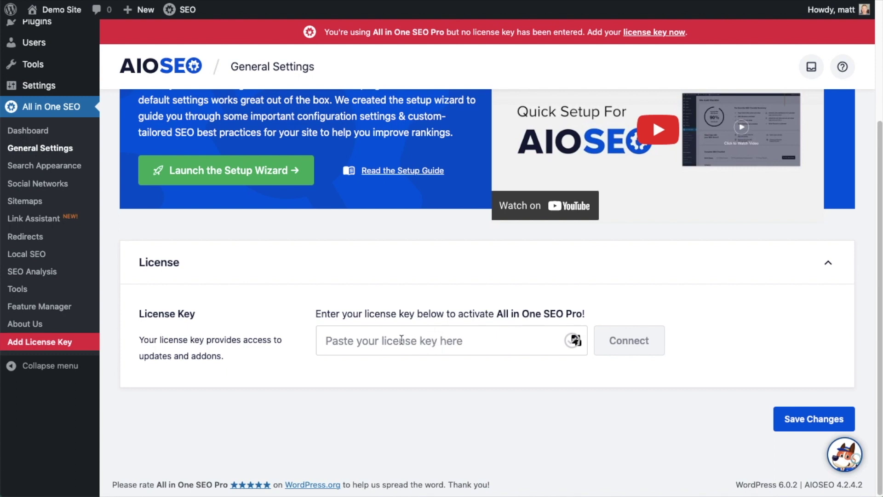
Step: Paste the license key into the License Key field, connect it, and save the settings
left_click(400, 340)
key("ctrl+v")
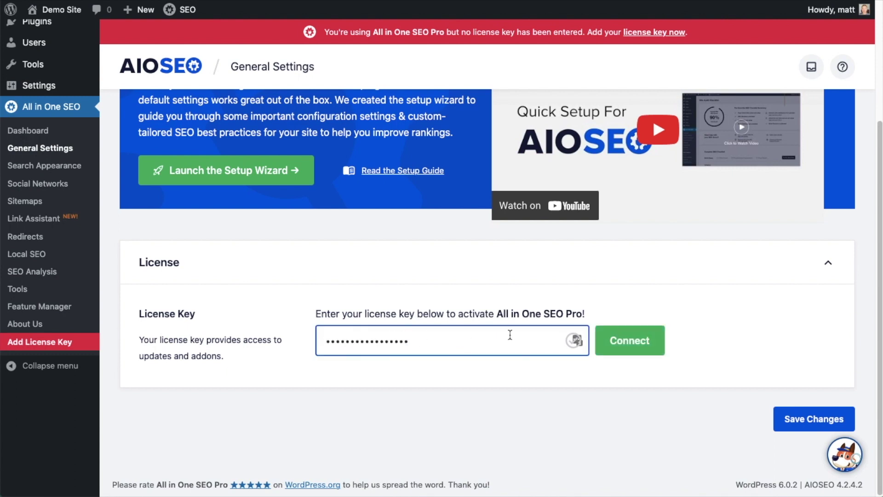
left_click(635, 340)
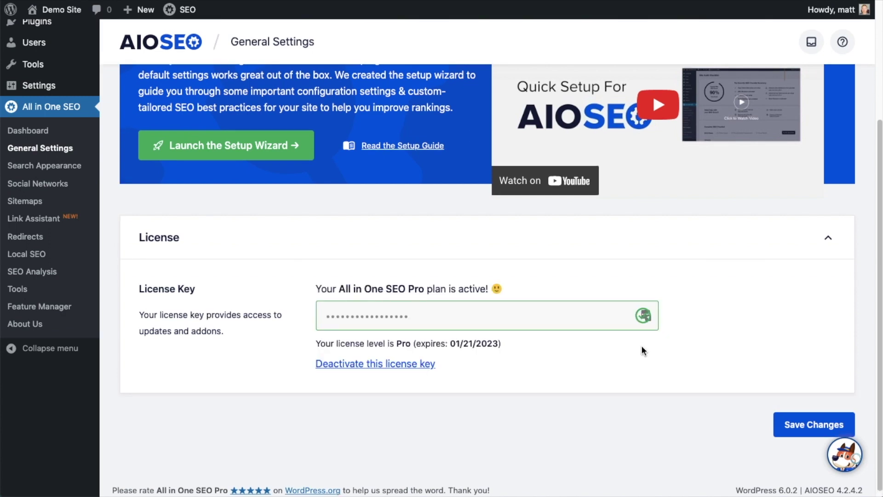
left_click(818, 424)
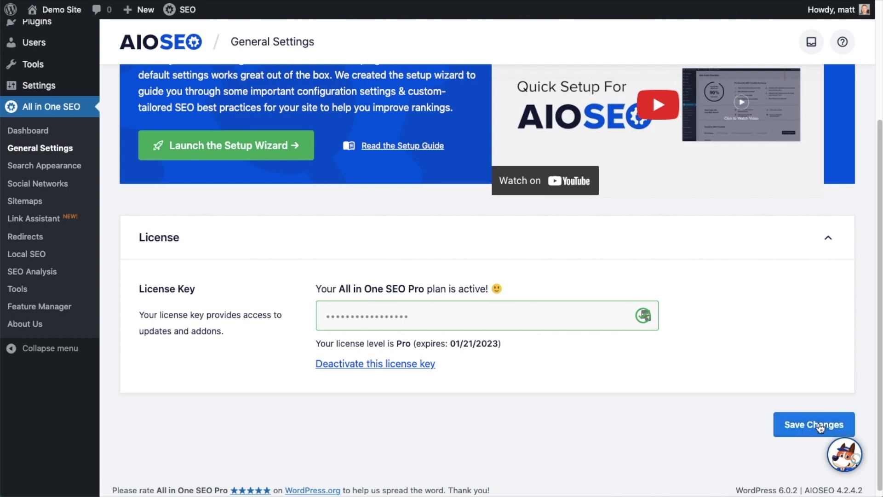
scroll(802, 429, "up", 5)
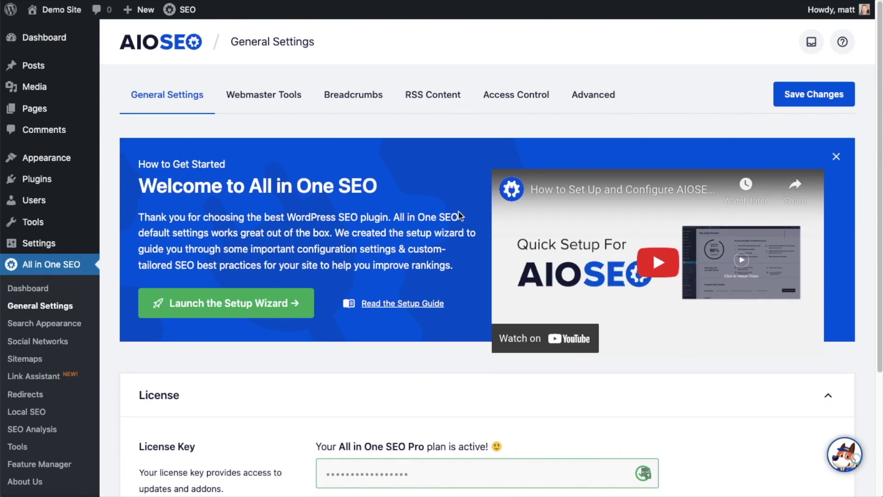
Step: Open 'The Best WordPress Image Compression Plugins' from All Posts in the block editor
left_click(50, 46)
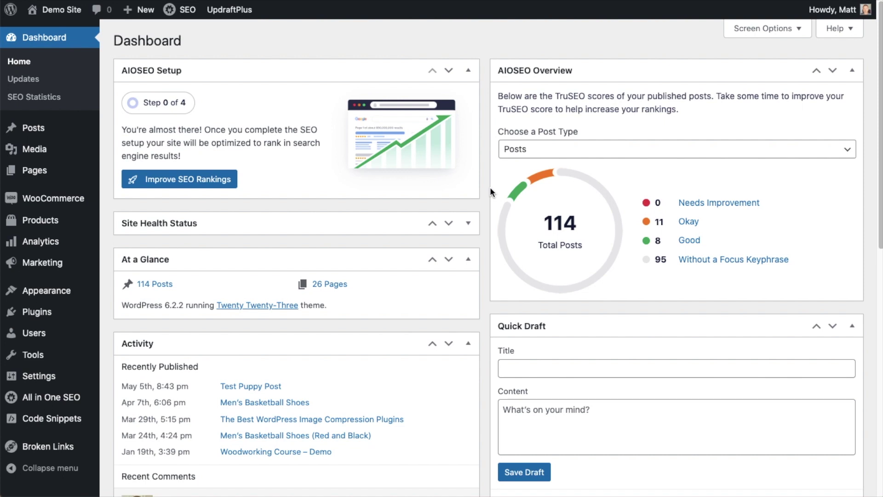
left_click(30, 133)
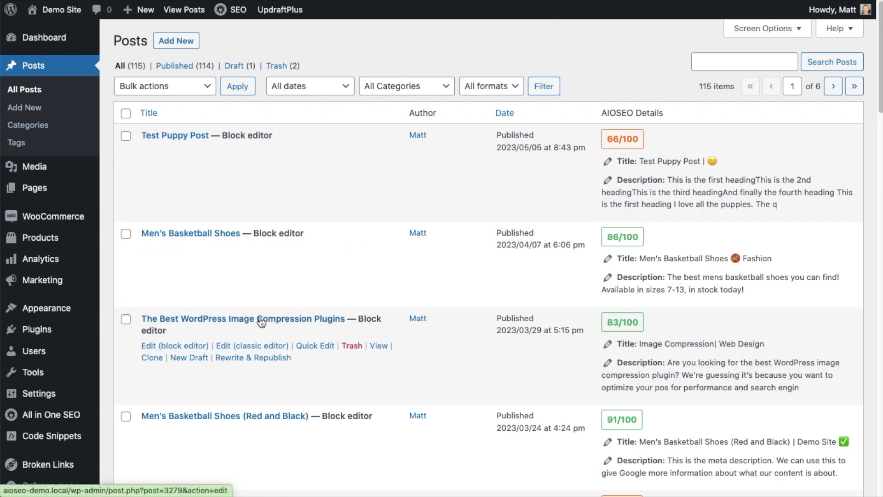
left_click(262, 322)
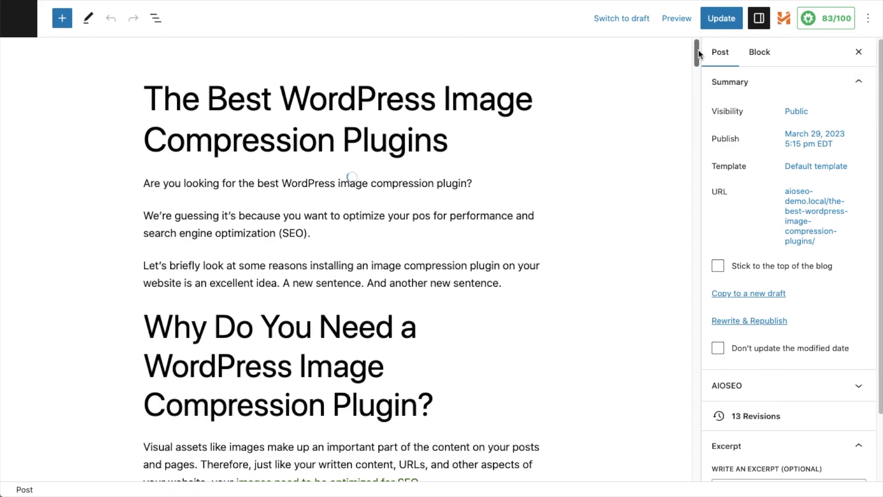
left_click_drag(697, 51, 692, 436)
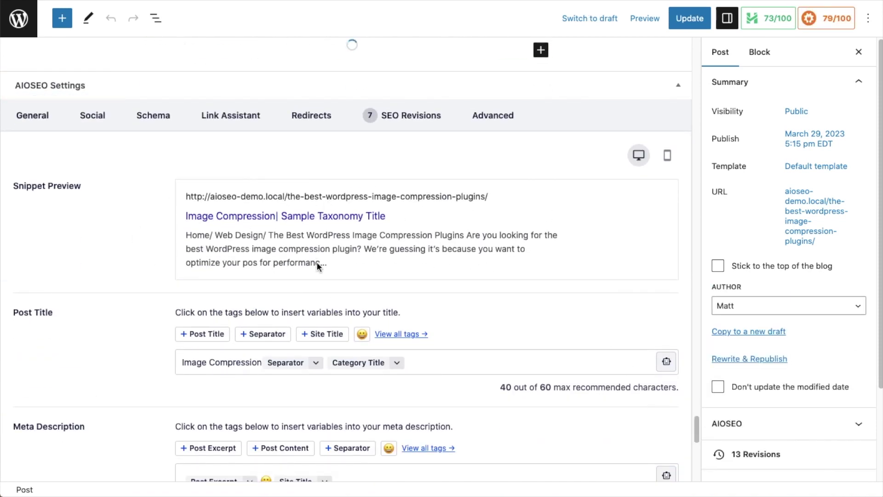
Step: Scroll down to the AIOSEO Settings General tab and its Post Title field
scroll(137, 252, "down", 1)
scroll(134, 252, "down", 3)
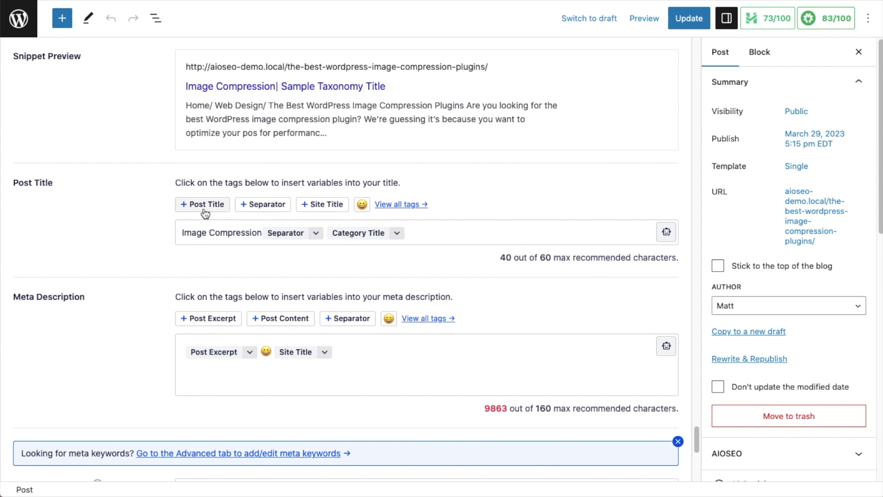
Step: Replace the existing SEO title with only the Post Title smart tag
left_click_drag(418, 232, 172, 232)
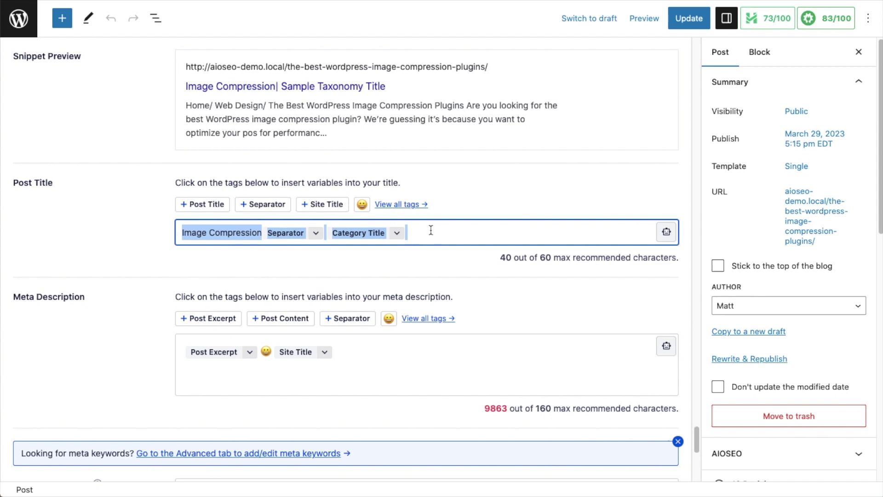
key("BackSpace")
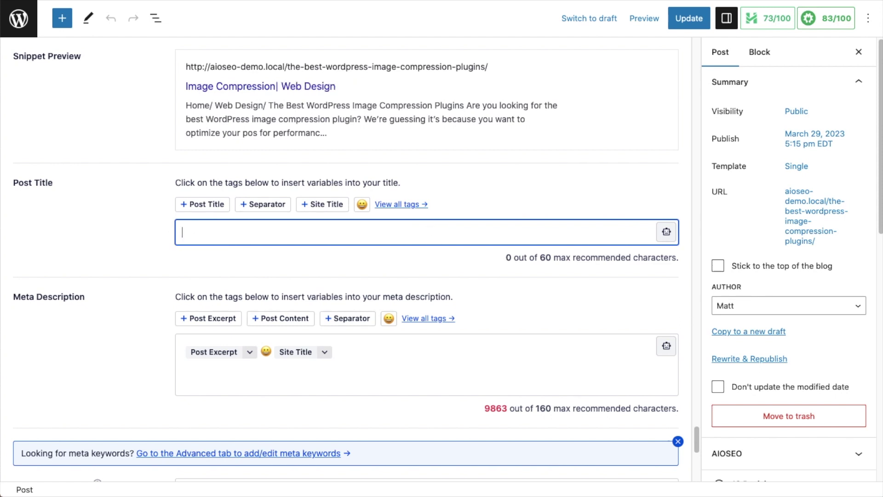
left_click(139, 217)
left_click(208, 204)
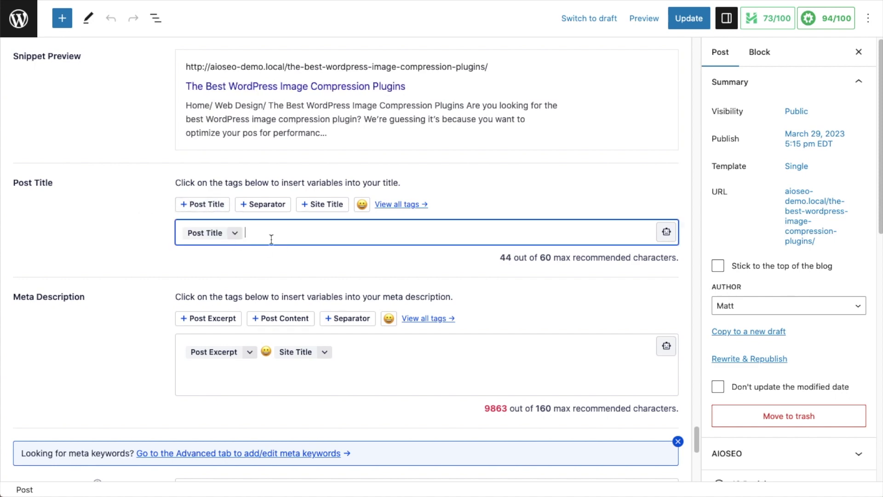
scroll(273, 143, "up", 2)
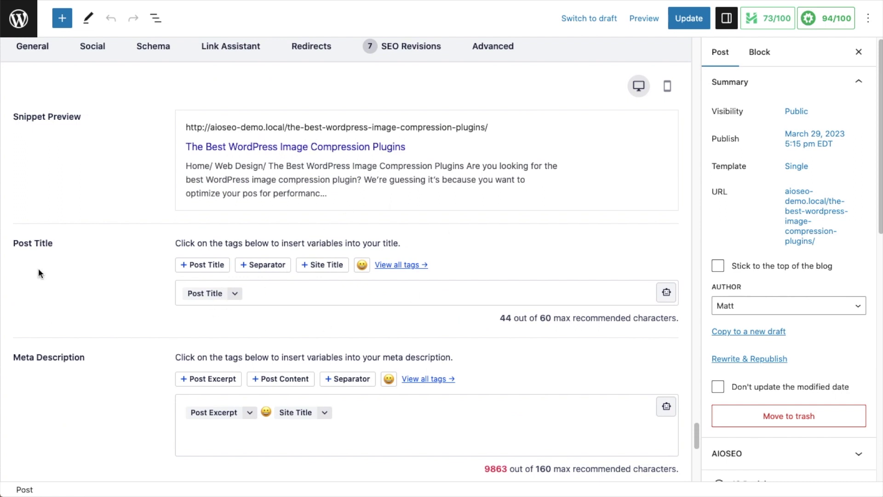
left_click(263, 293)
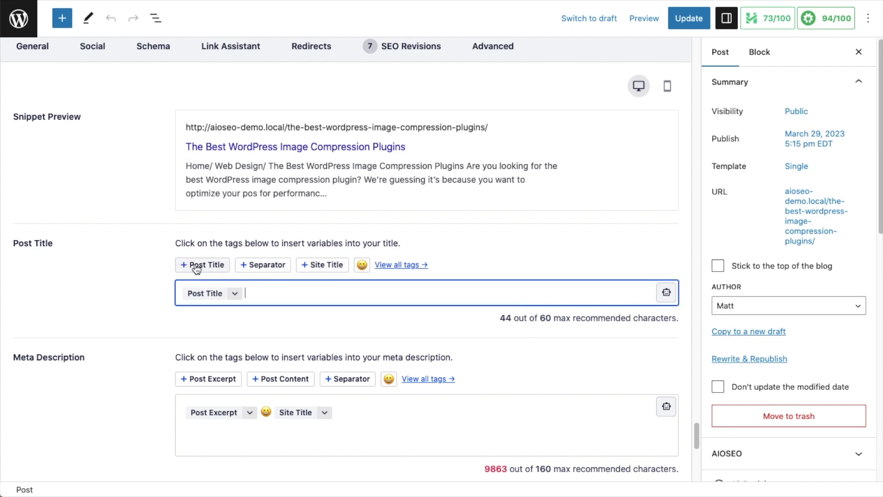
Step: Append Separator and Site Title tags after Post Title, previewing '| Demo Site'
left_click(256, 266)
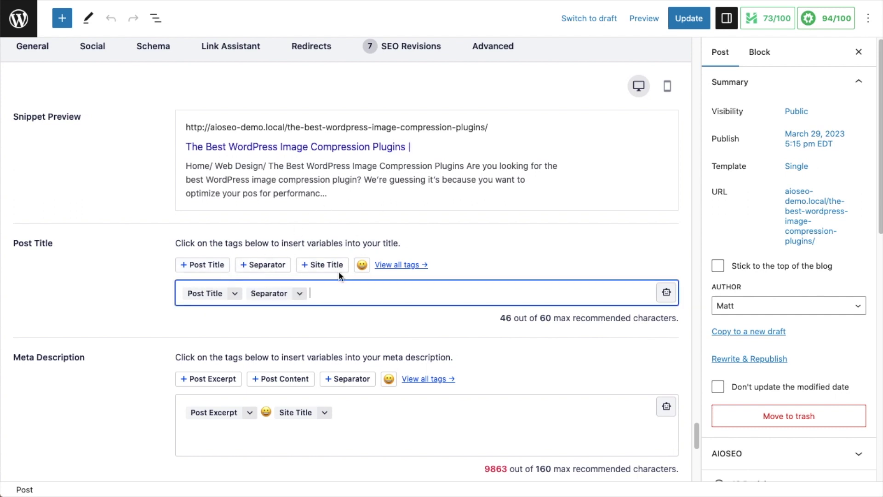
left_click(326, 265)
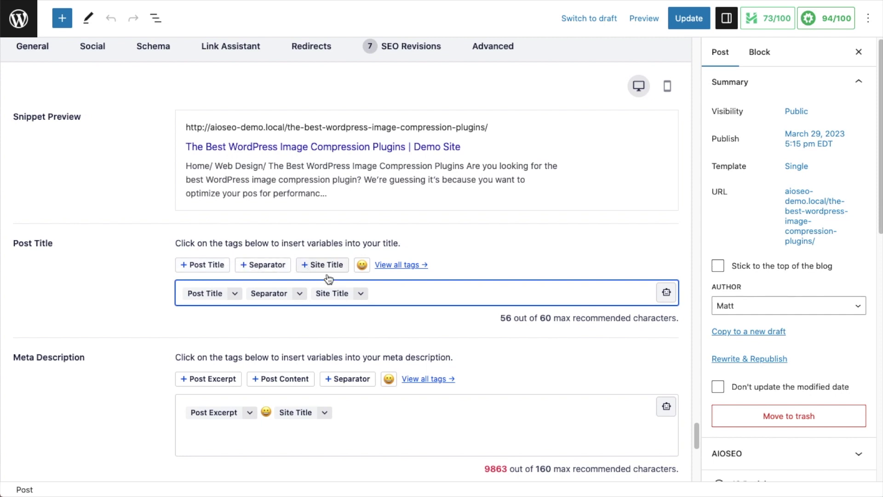
left_click(414, 265)
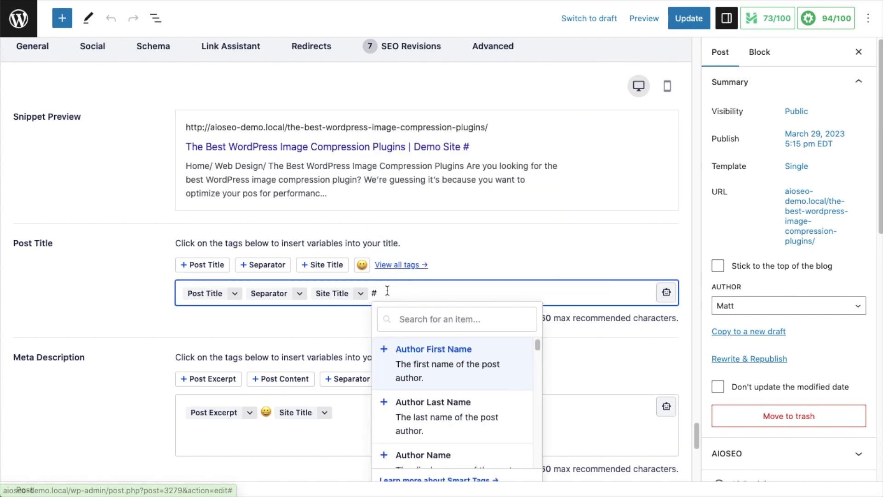
scroll(387, 291, "down", 3)
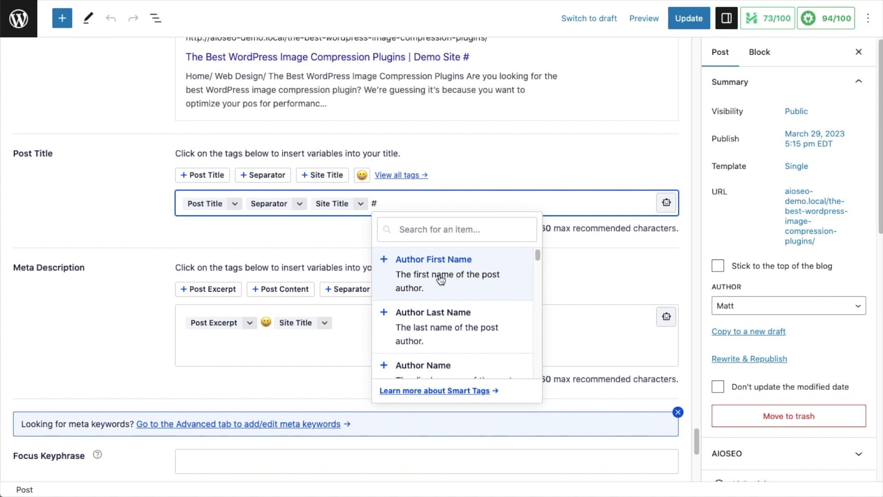
scroll(441, 276, "down", 1)
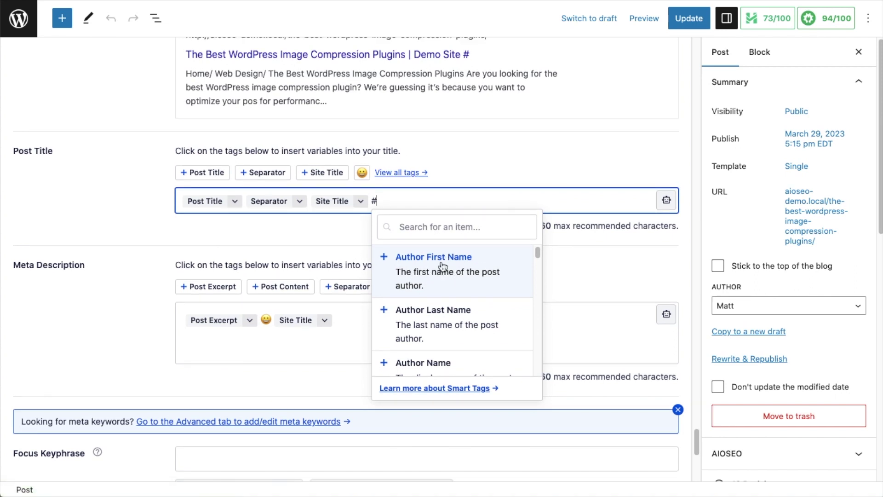
scroll(443, 266, "down", 2)
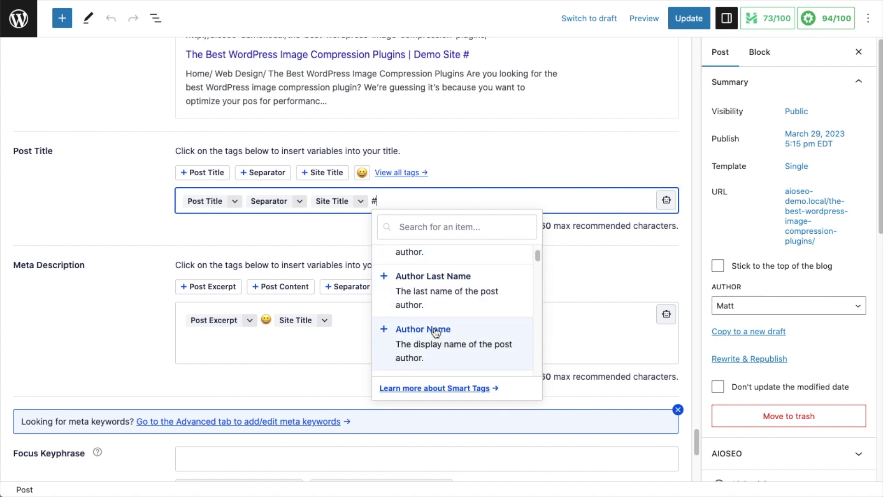
scroll(435, 332, "down", 4)
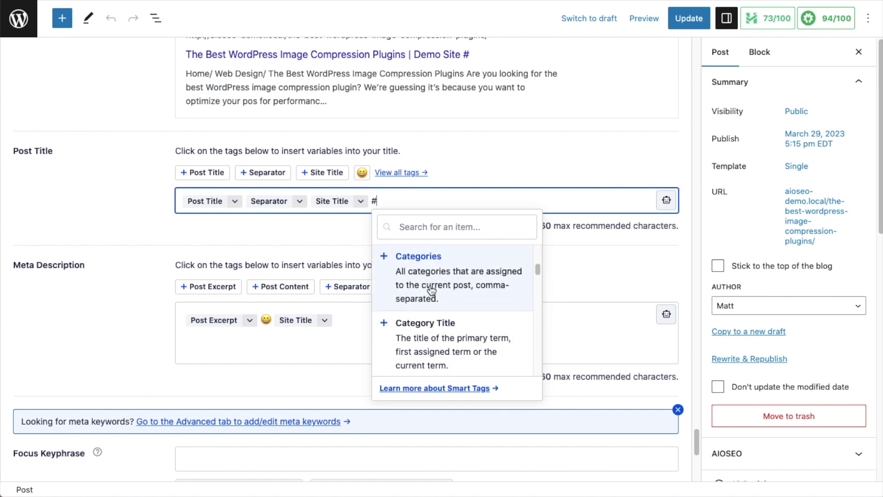
scroll(449, 322, "down", 5)
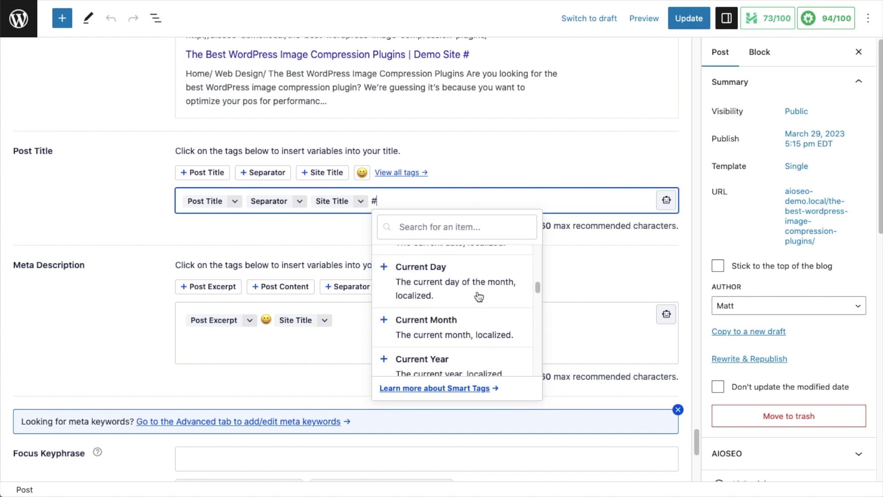
scroll(479, 297, "down", 4)
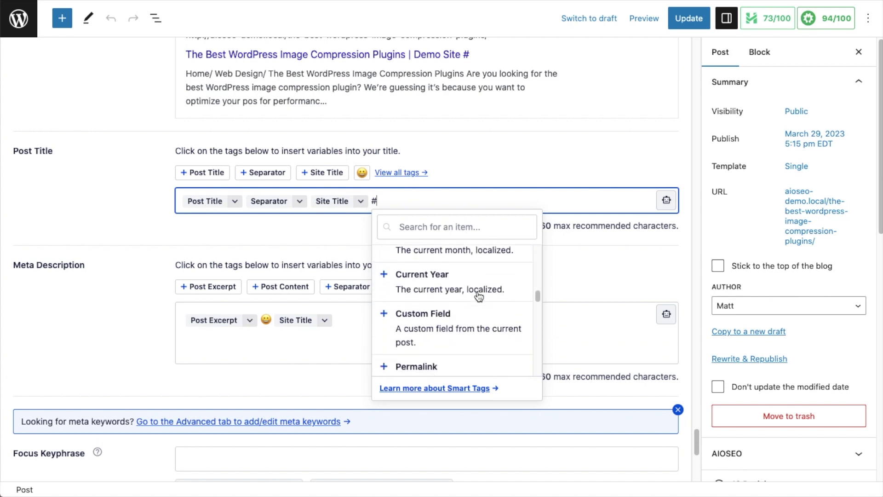
scroll(479, 297, "up", 1)
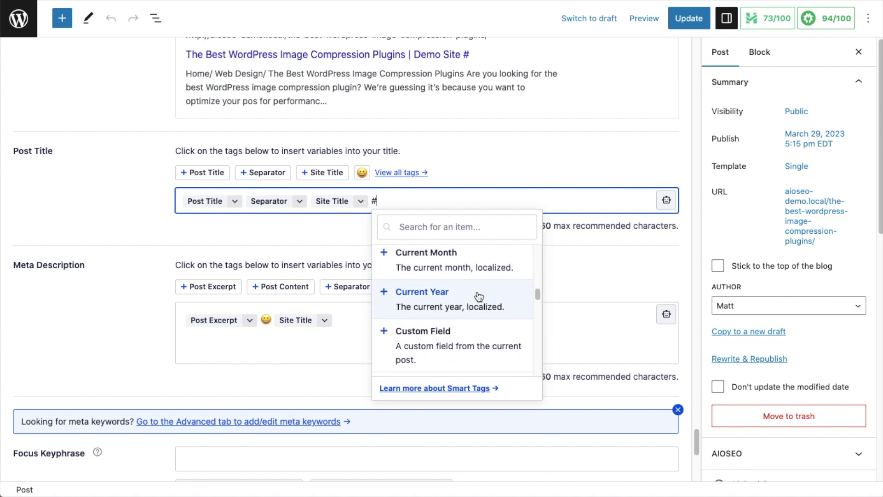
left_click(427, 298)
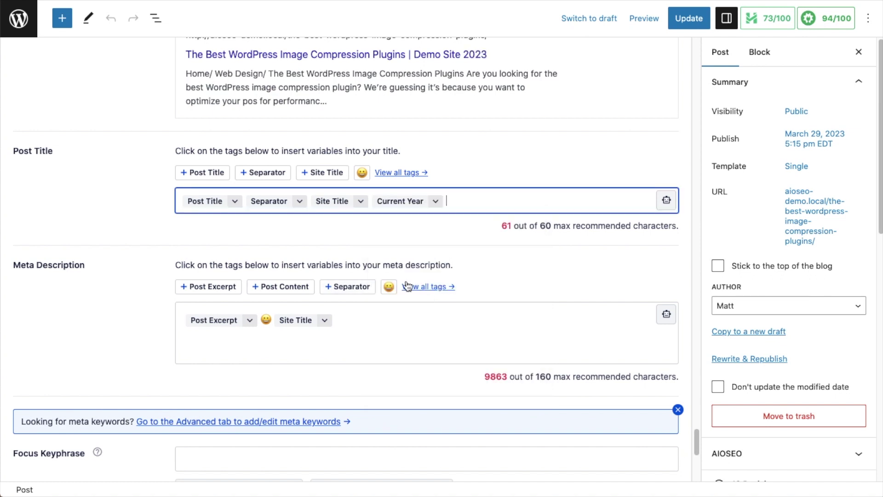
scroll(237, 186, "up", 3)
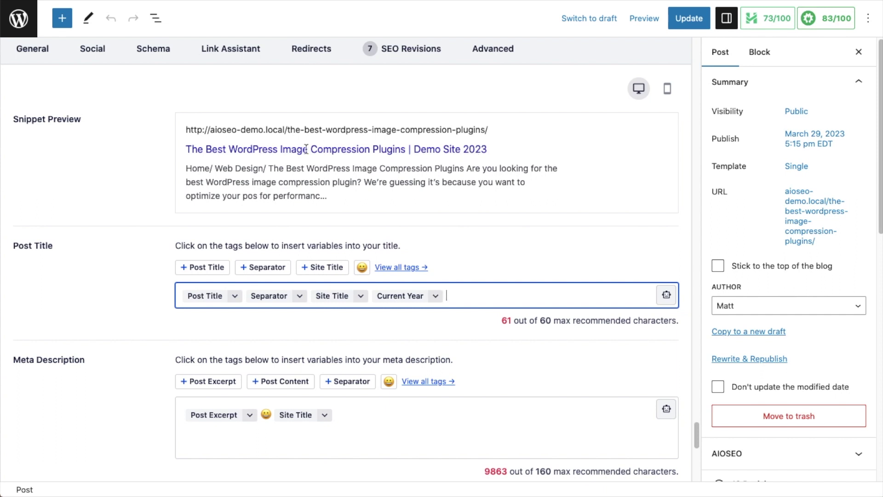
left_click(461, 296)
key("BackSpace")
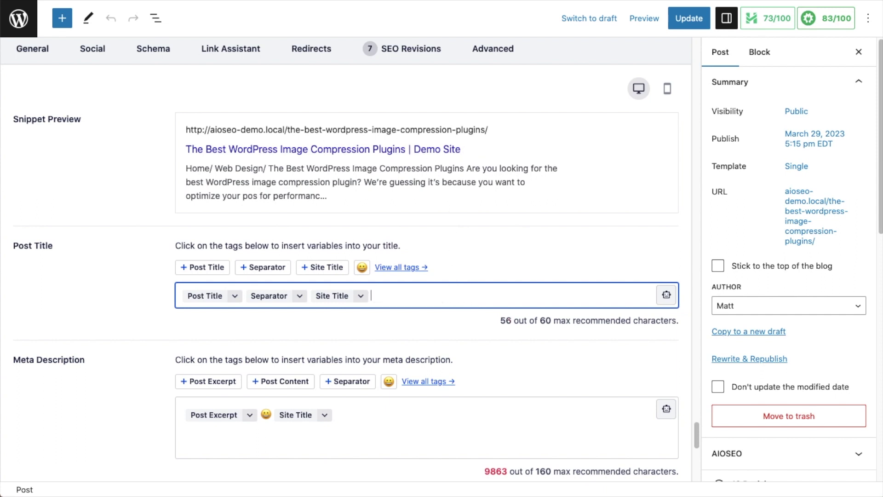
left_click(404, 268)
scroll(460, 278, "down", 3)
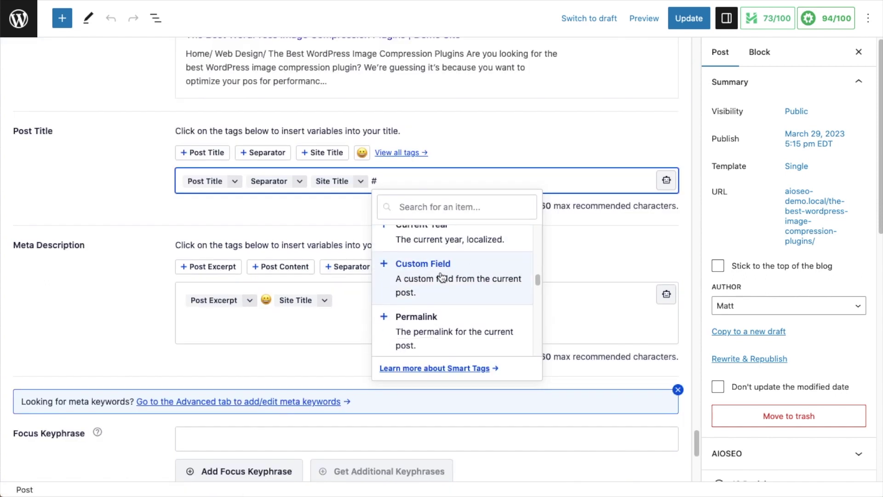
scroll(441, 277, "down", 5)
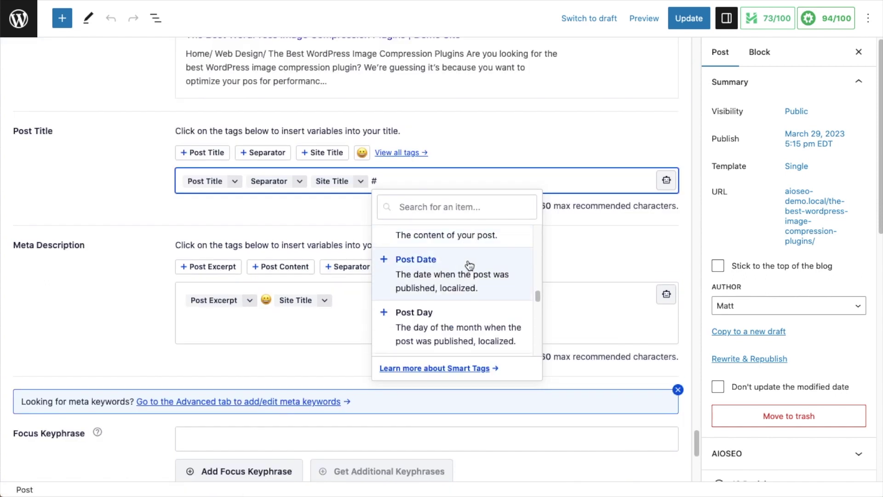
scroll(485, 253, "up", 1)
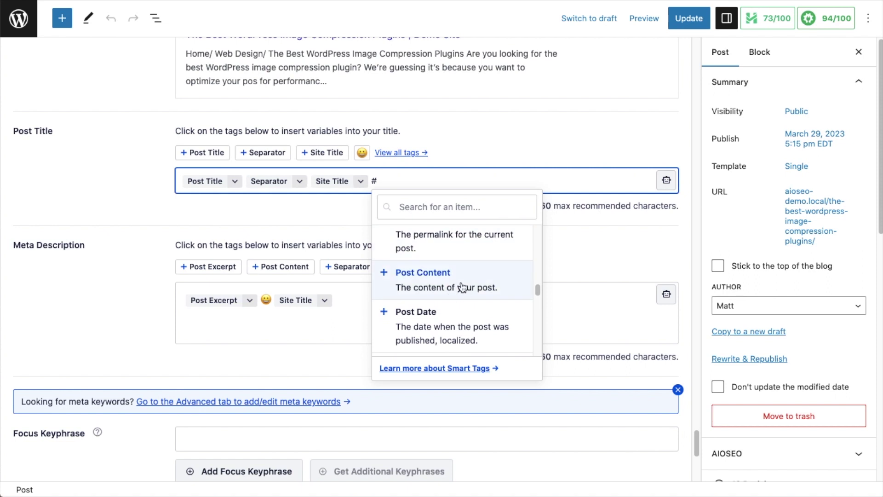
scroll(463, 287, "down", 5)
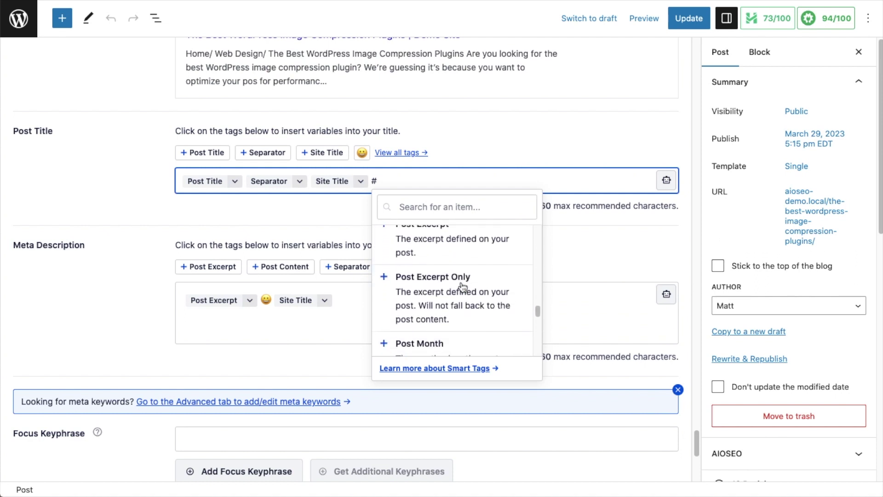
scroll(462, 288, "down", 2)
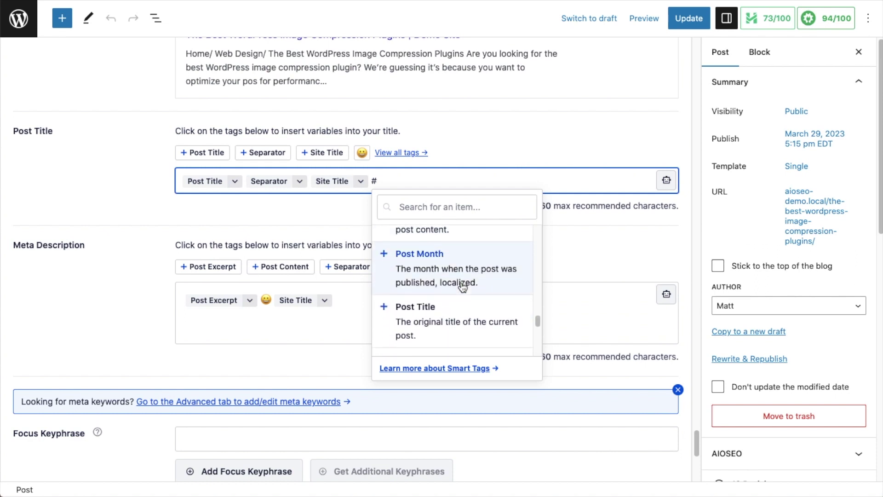
scroll(462, 287, "down", 5)
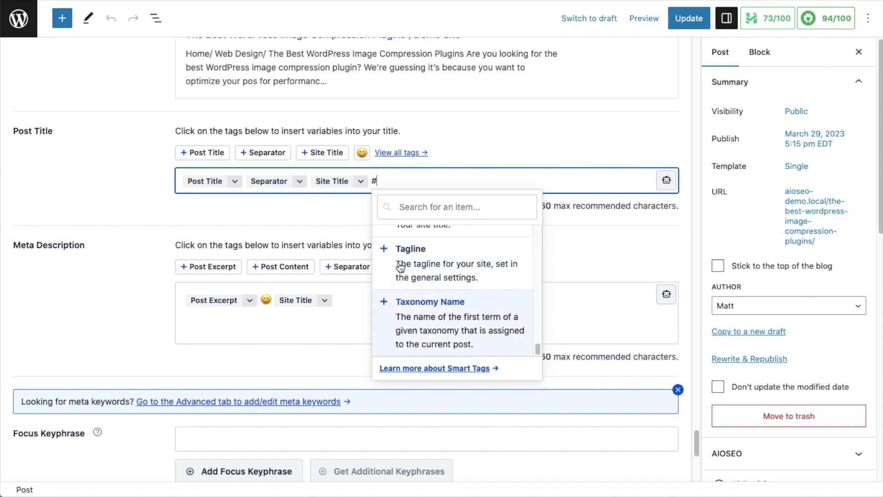
scroll(455, 289, "up", 15)
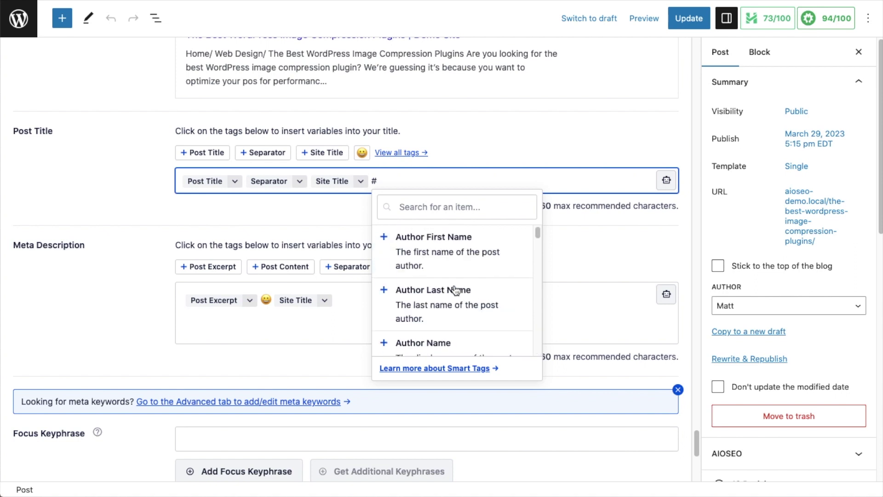
scroll(454, 312, "down", 3)
scroll(454, 312, "up", 3)
left_click(440, 208)
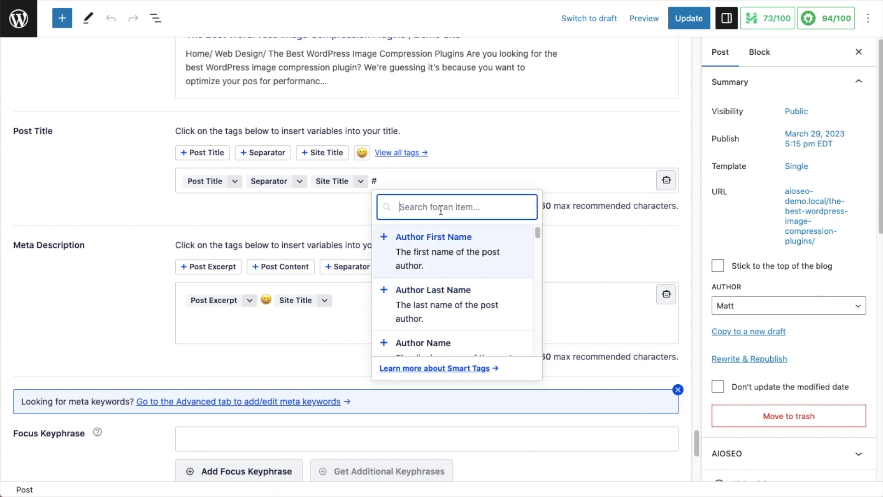
type("year")
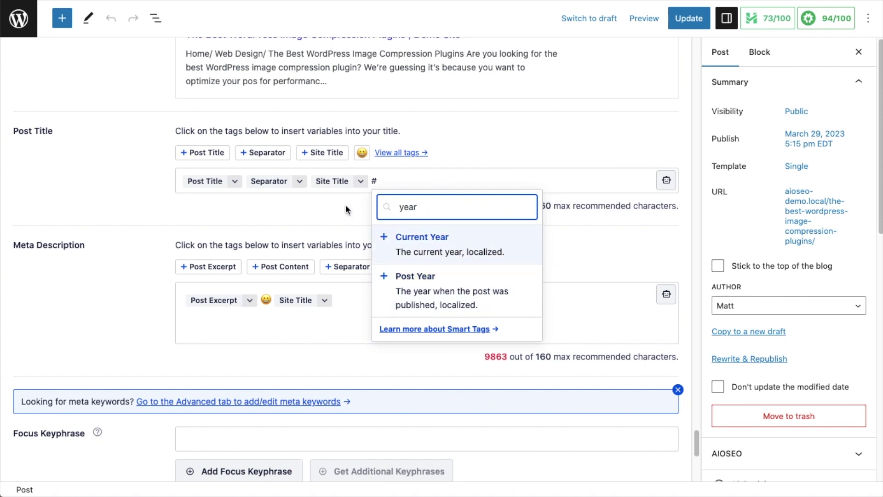
key("Escape")
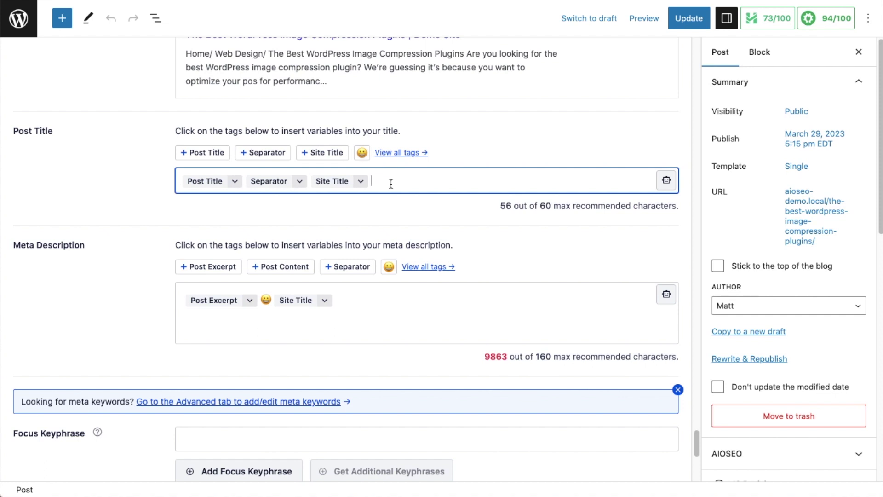
Step: Insert a ✅ emoji after Site Title and another before Post Title, with a space after the leading ✅
left_click(363, 153)
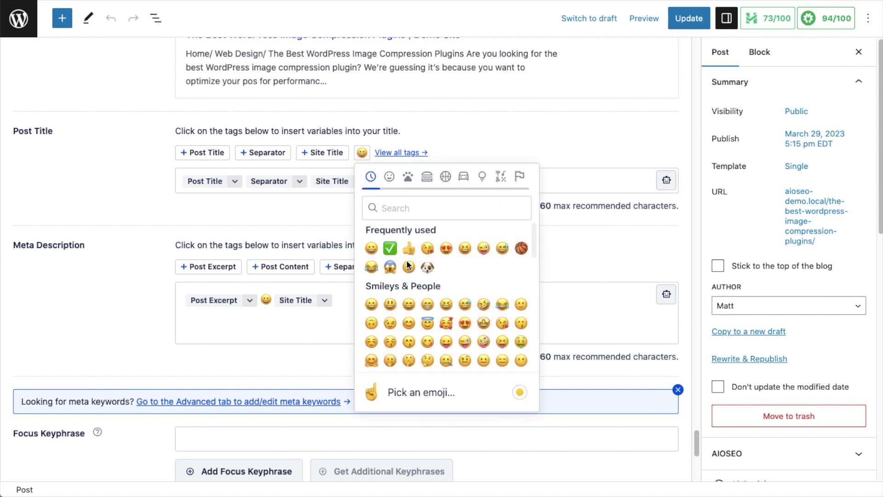
scroll(427, 285, "down", 2)
scroll(427, 284, "down", 5)
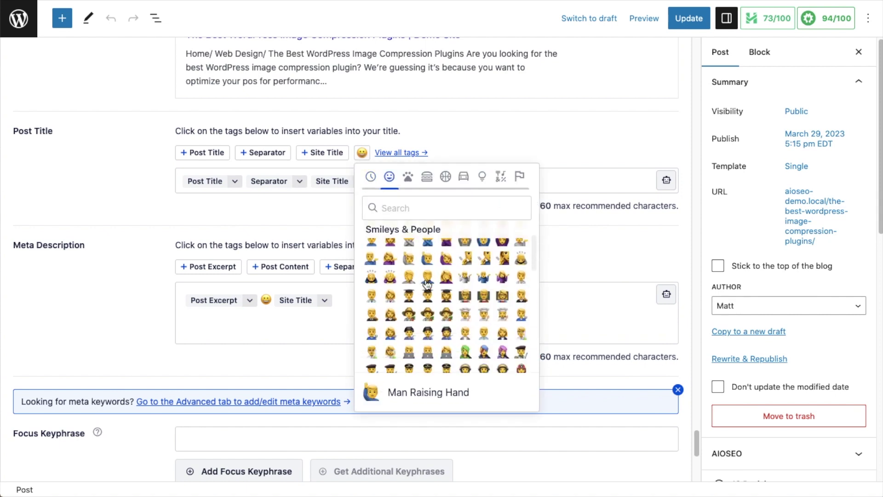
scroll(426, 280, "up", 10)
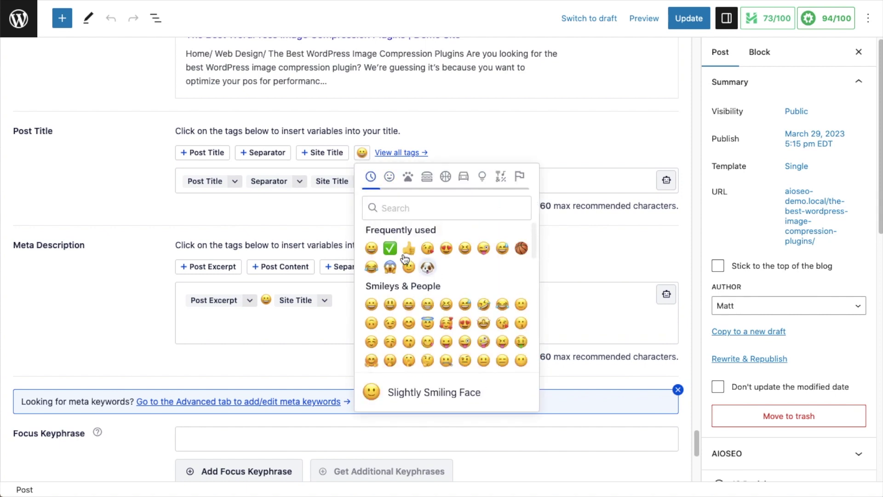
left_click(391, 249)
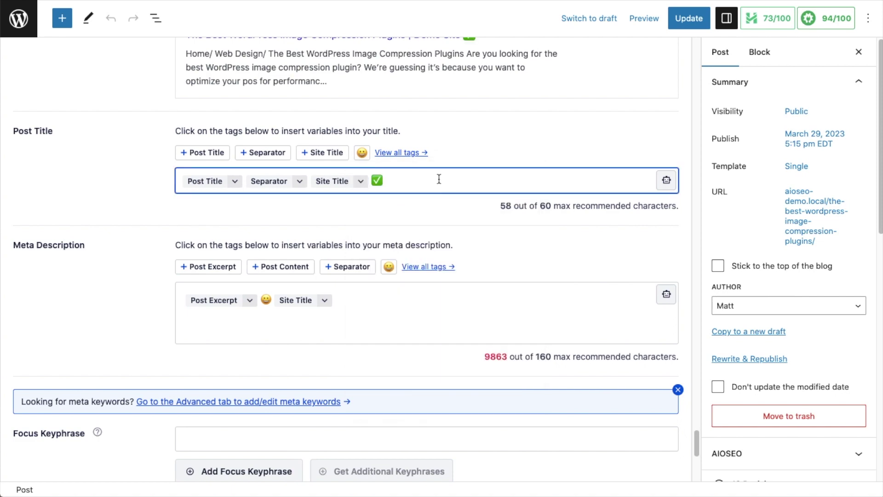
scroll(391, 198, "up", 3)
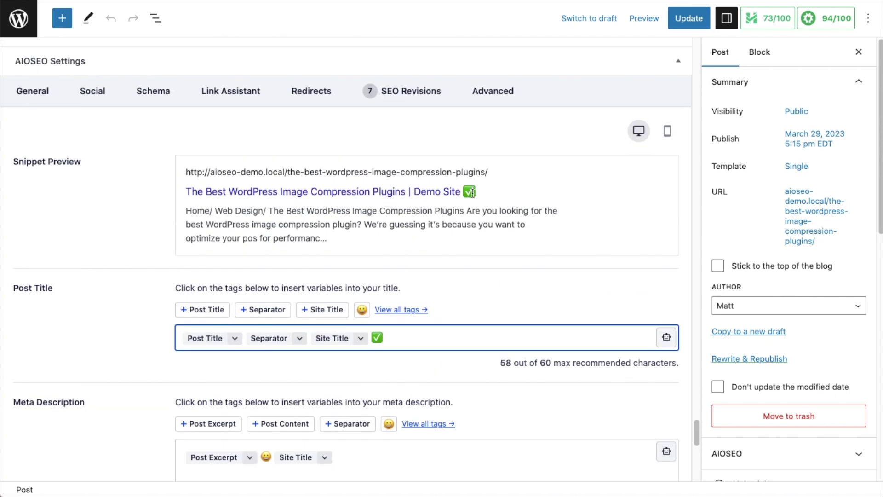
left_click(363, 311)
left_click(390, 404)
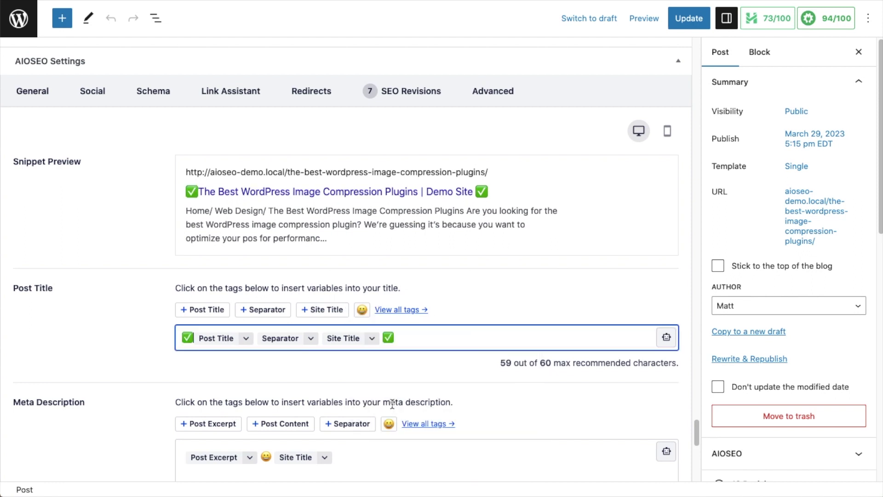
left_click(192, 338)
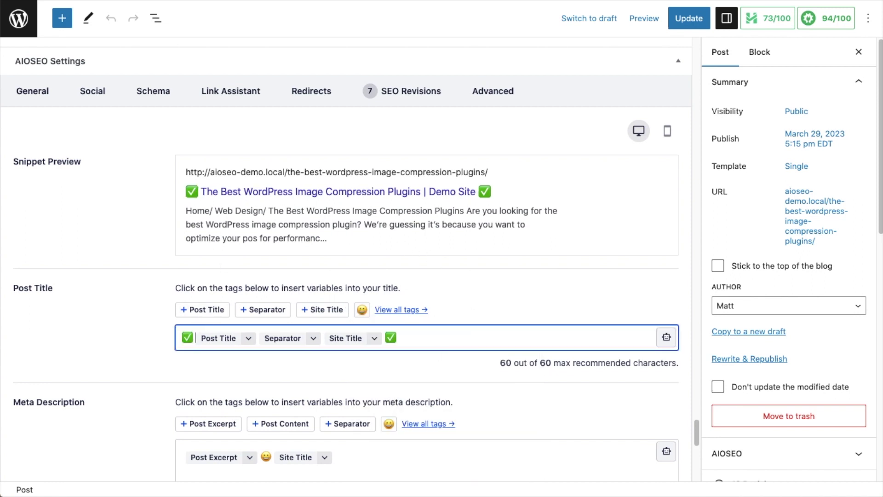
left_click(500, 300)
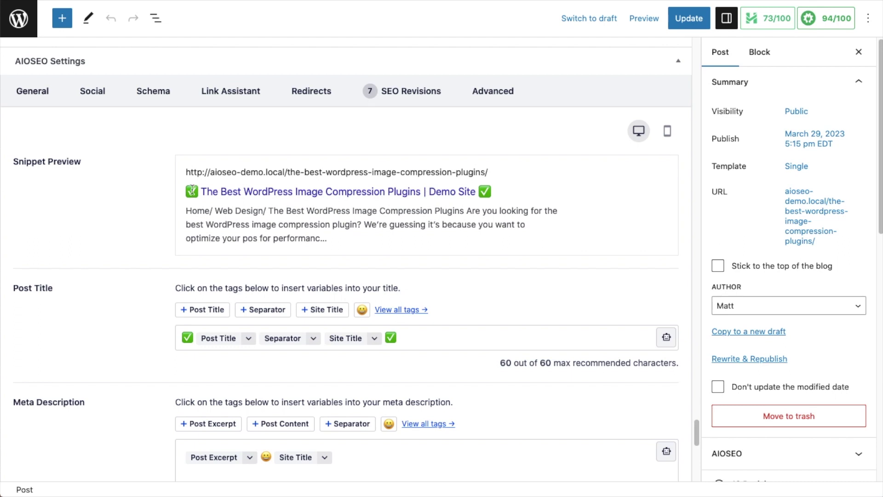
Step: Open the meta description's emoji picker and close it without adding an emoji
scroll(497, 202, "down", 2)
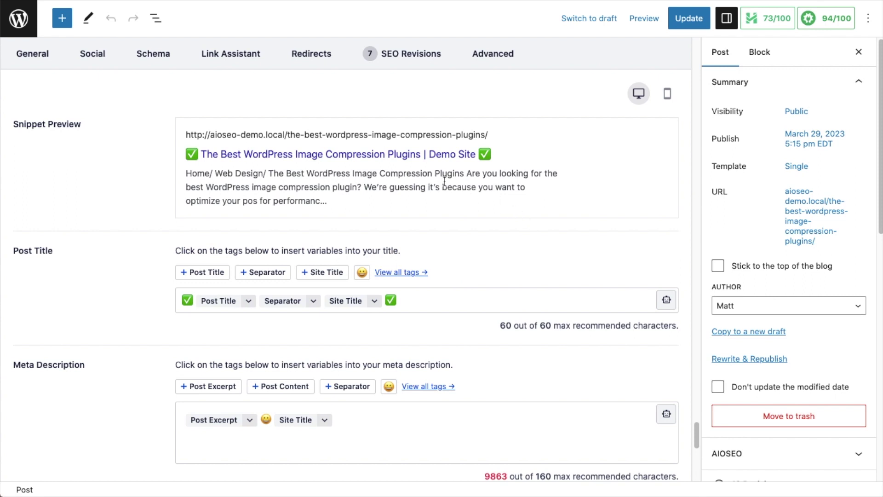
scroll(525, 220, "down", 10)
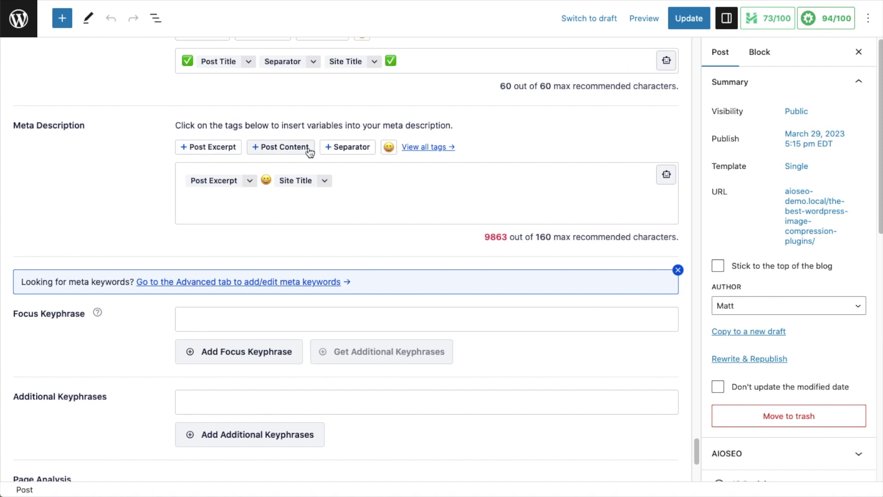
left_click(389, 149)
left_click(392, 152)
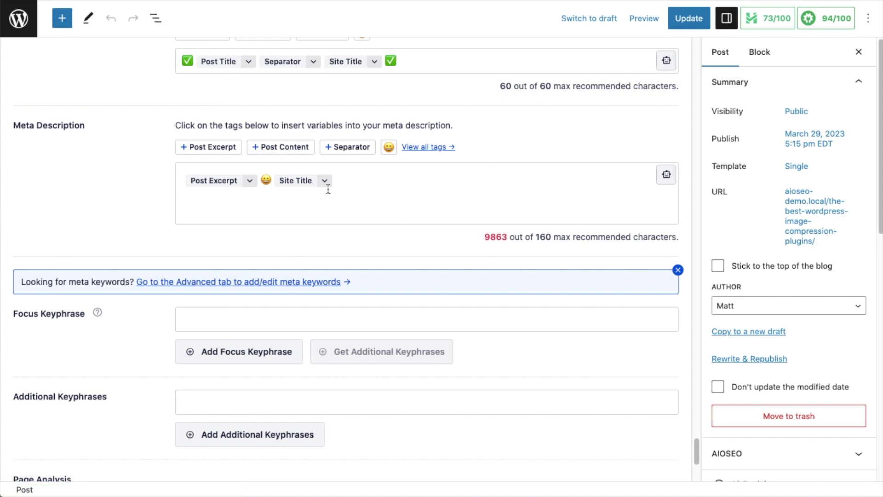
Step: Search the meta description's full smart-tag list for 'year', then close the list
left_click(435, 149)
scroll(277, 276, "down", 10)
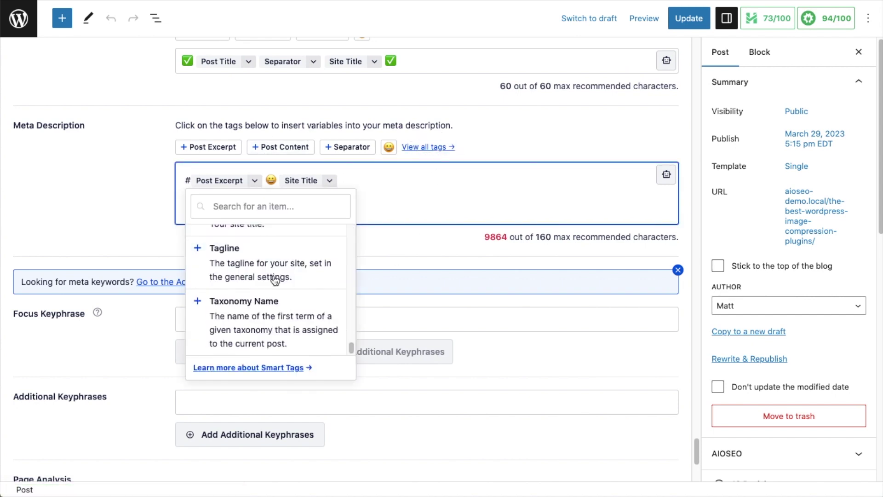
scroll(275, 281, "up", 8)
scroll(276, 262, "up", 5)
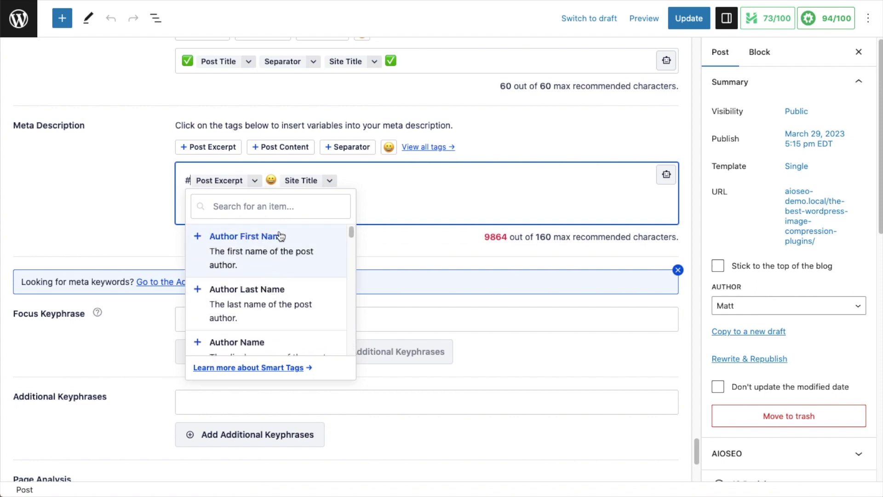
left_click(262, 206)
type("year")
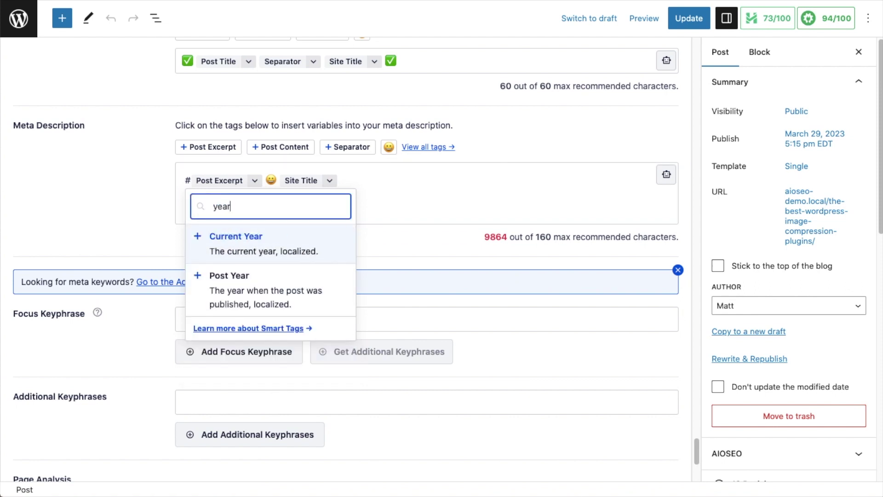
scroll(570, 173, "up", 1)
left_click(571, 173)
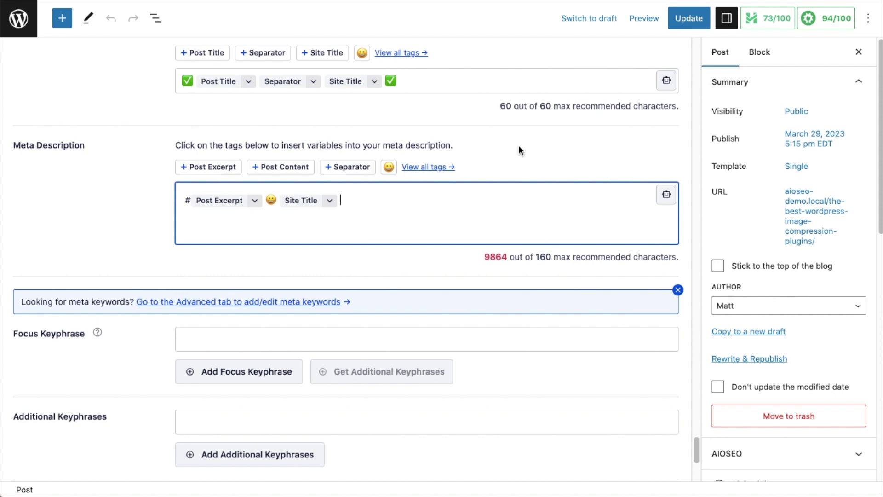
scroll(519, 150, "up", 1)
left_click(537, 165)
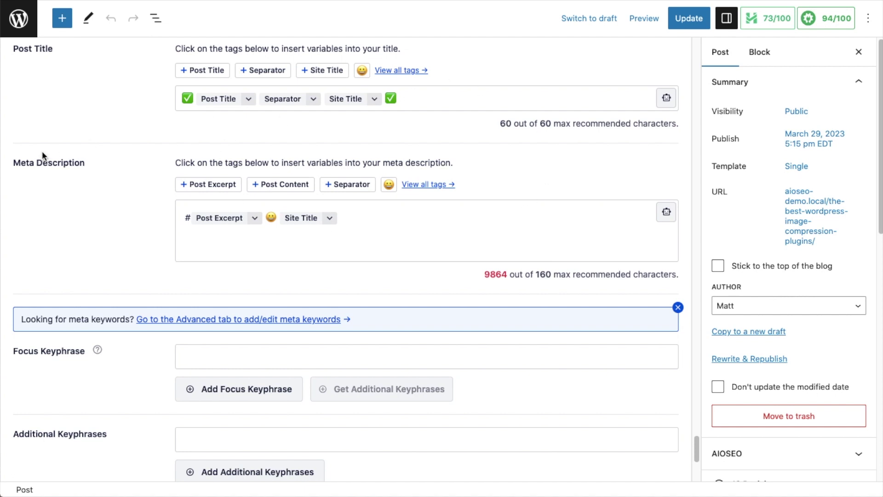
Step: Update the post to save the emoji-framed SEO title
scroll(42, 156, "up", 2)
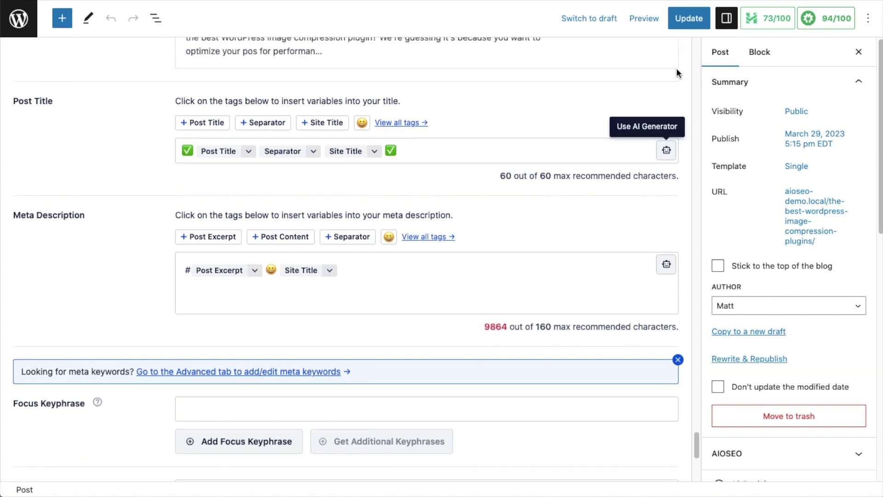
left_click(689, 19)
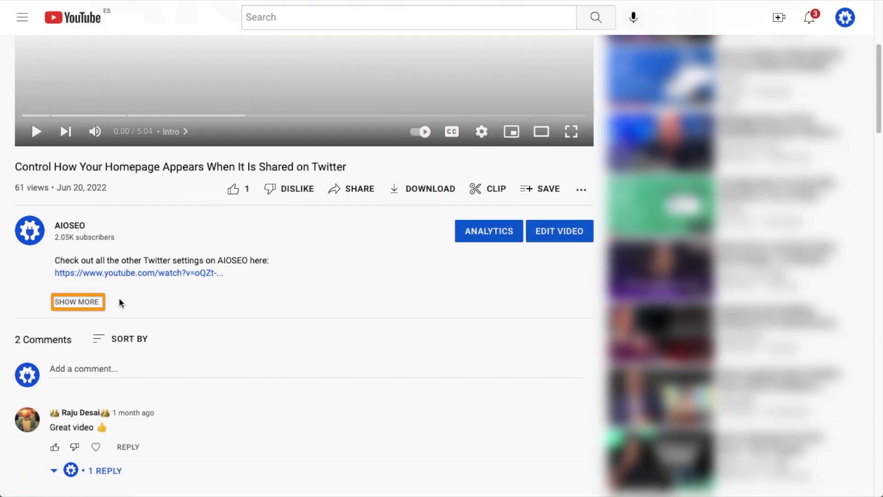
Step: Expand the YouTube video's description and follow its aioseo.com link to the AIOSEO homepage
left_click(89, 301)
scroll(491, 294, "down", 7)
scroll(493, 295, "down", 15)
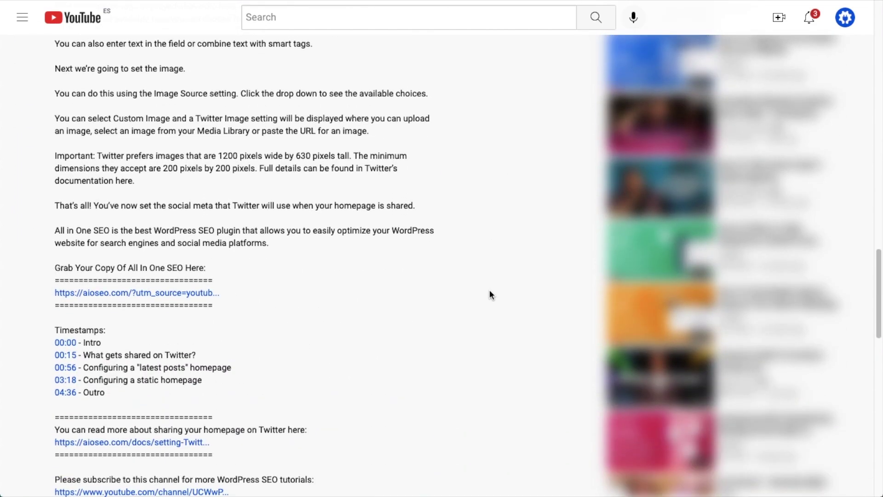
left_click(167, 295)
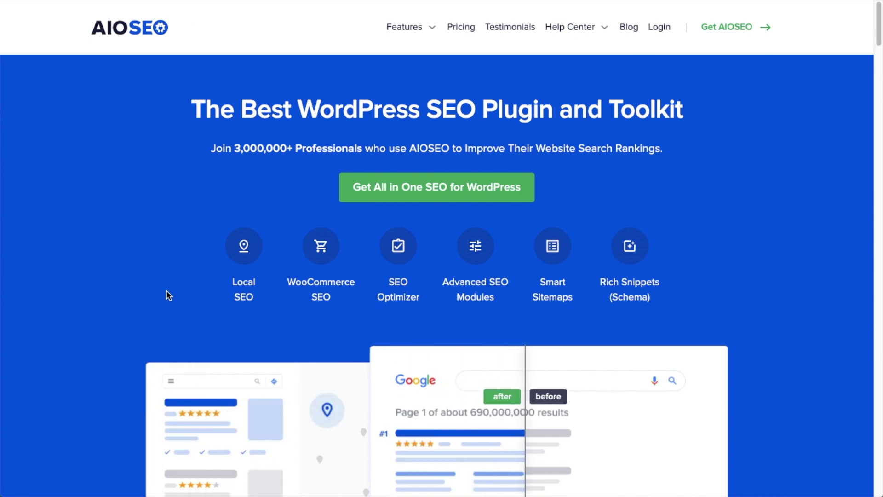